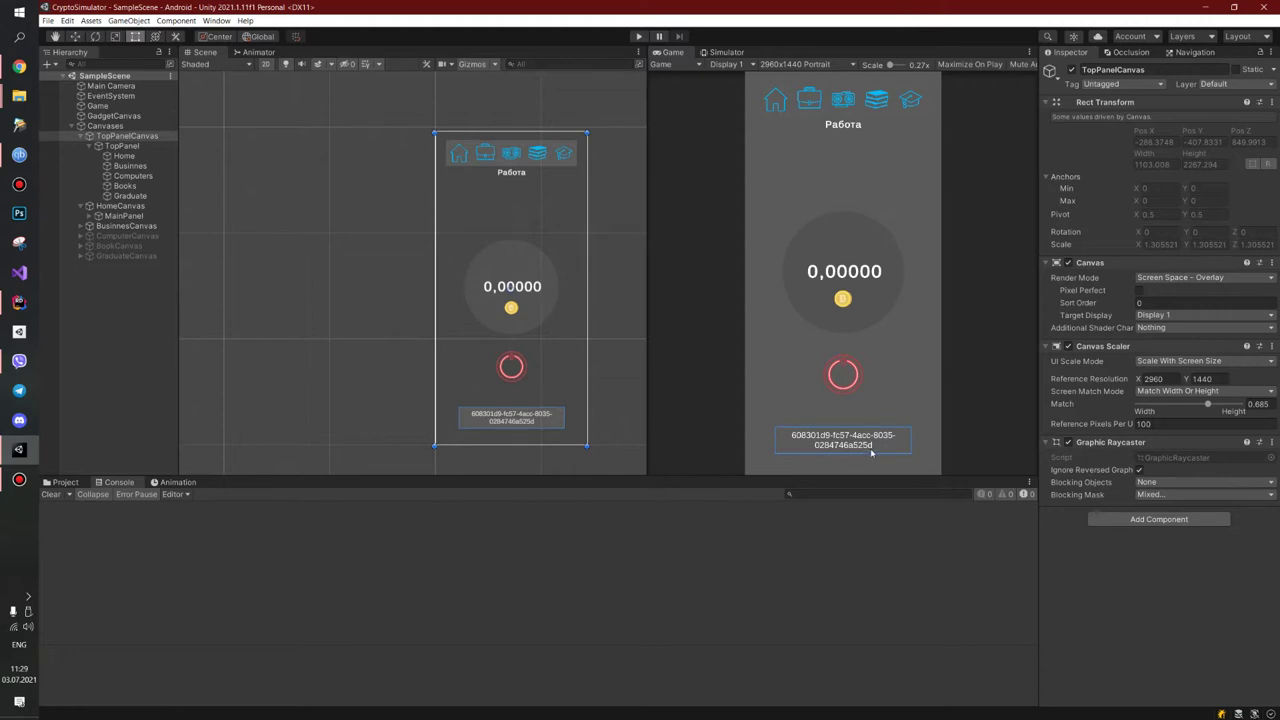
- Bring up the browser showing the Wikipedia article on GUID
left_click(19, 66)
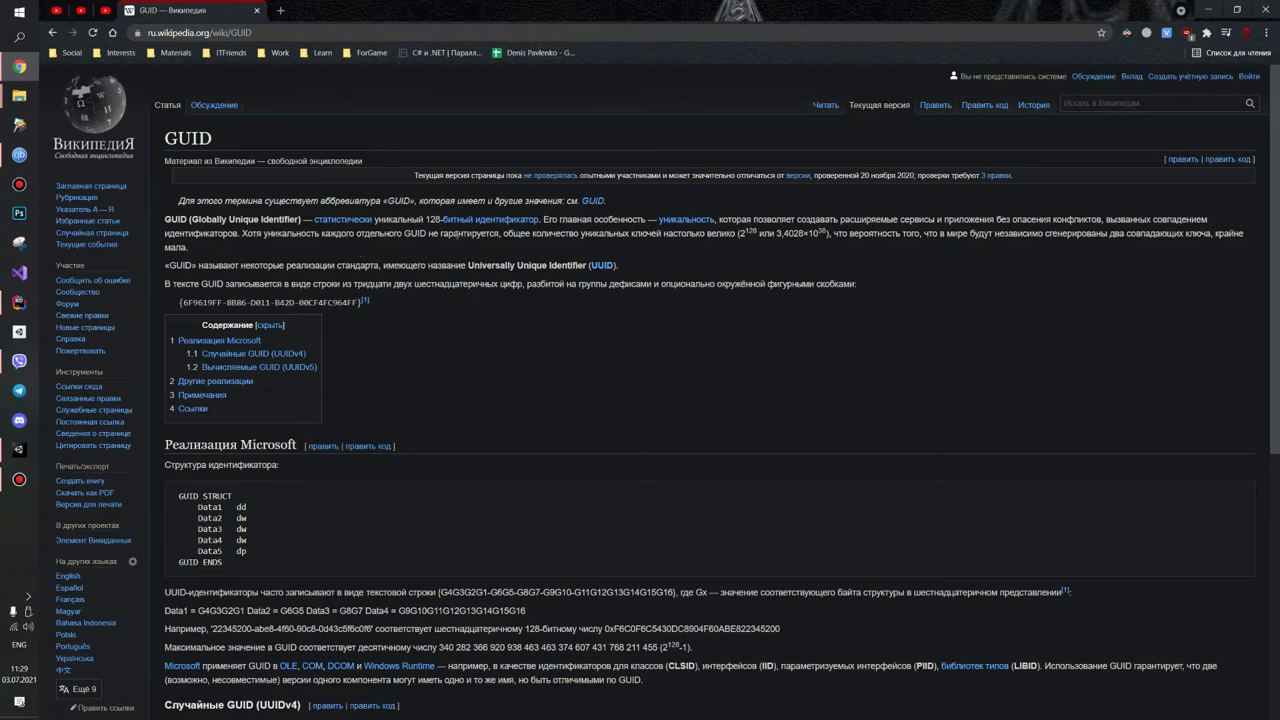
- Select the term 'GUID (Globally Unique Identifier)' in the article's opening paragraph
mouse_move(525, 222)
left_click_drag(164, 219, 301, 220)
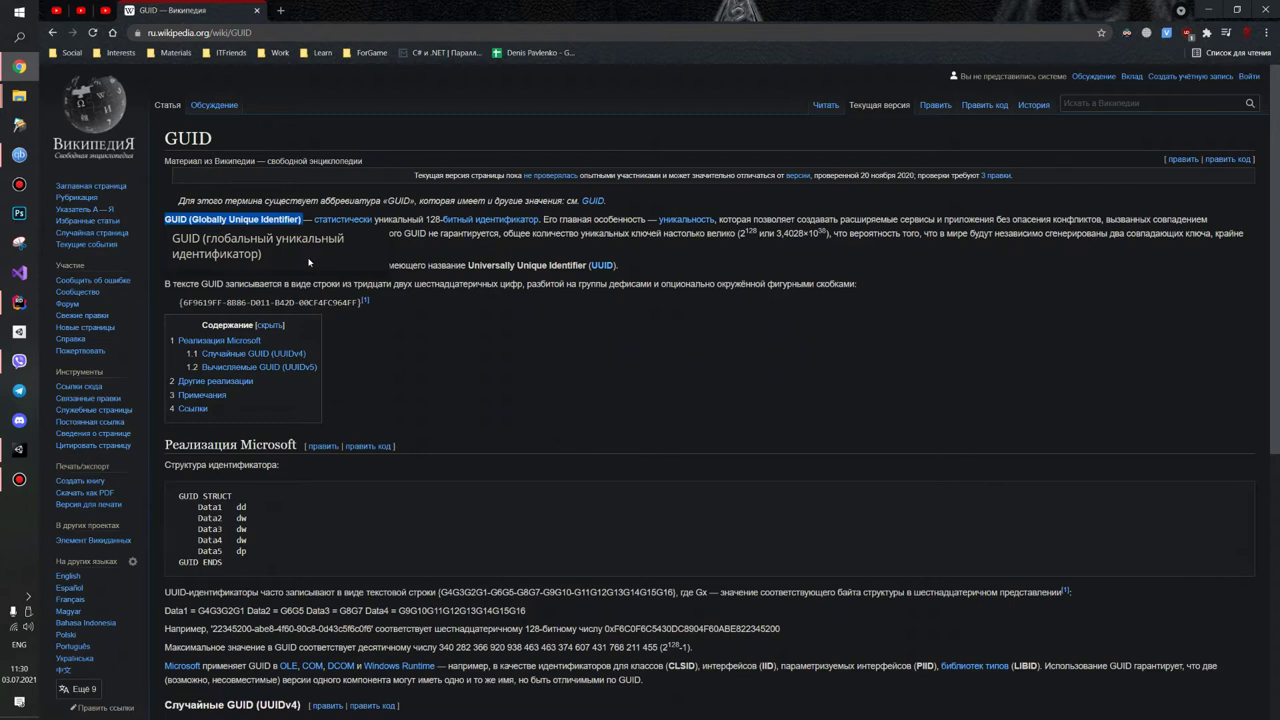
scroll(789, 320, "down", 3)
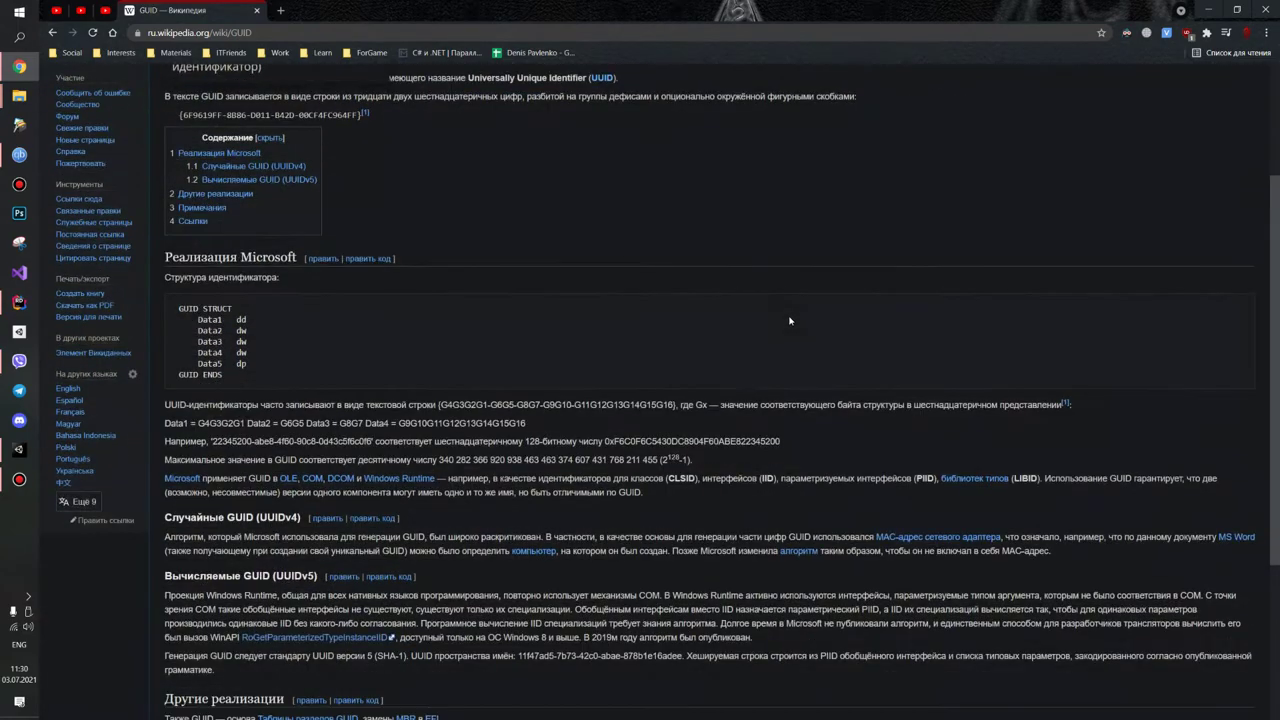
- Minimize the browser to return to the Unity project
left_click(1208, 9)
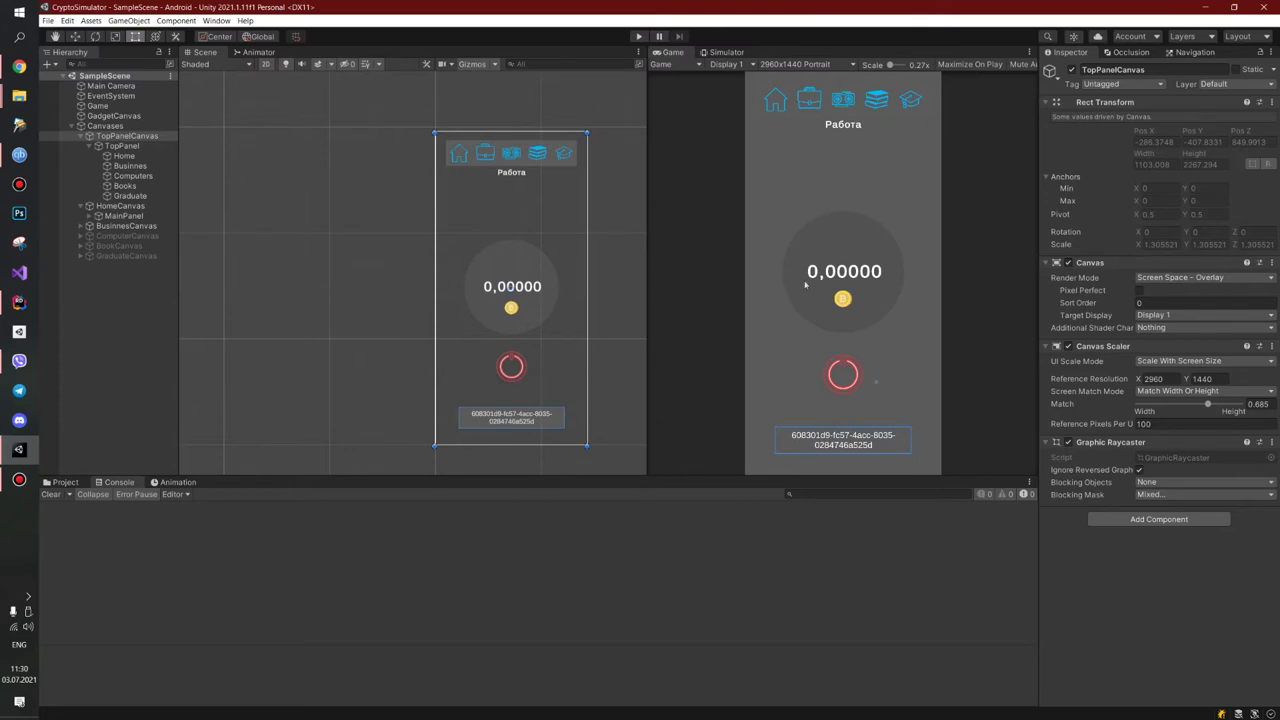
- Play the game, start the cycling GUID codes, stop play mode, and switch to Game.cs in Rider
left_click(639, 36)
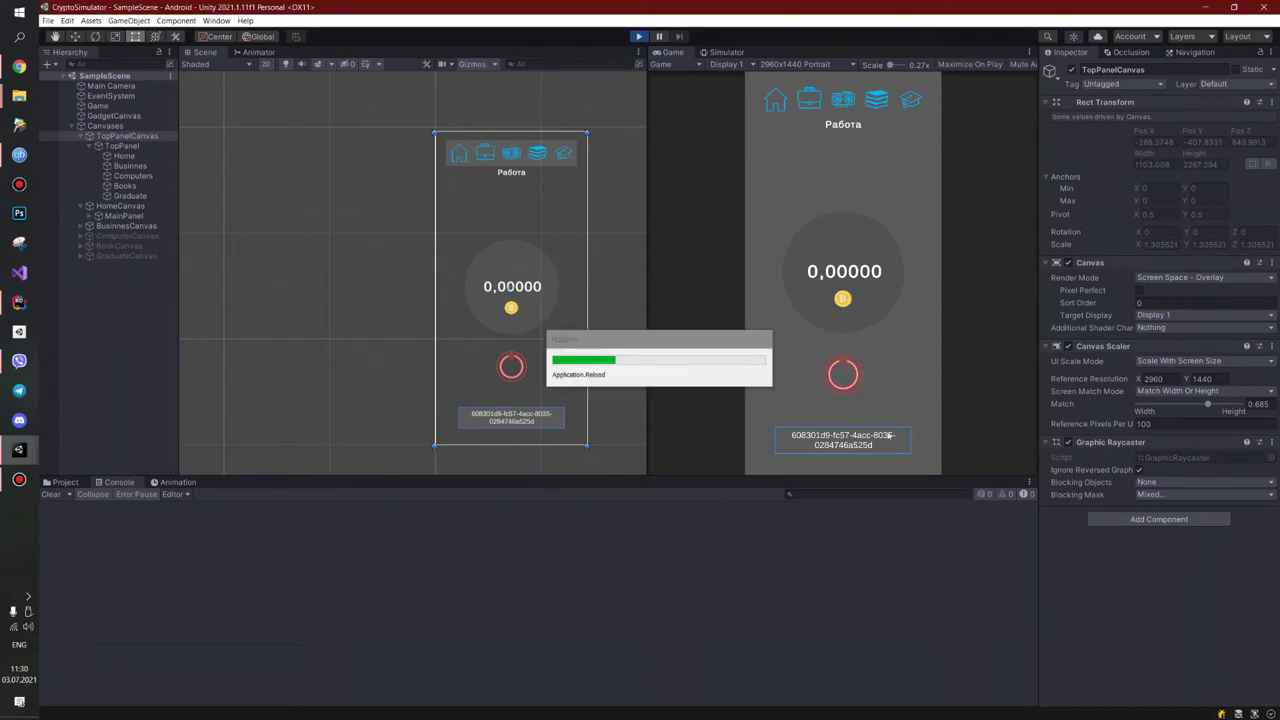
left_click(829, 371)
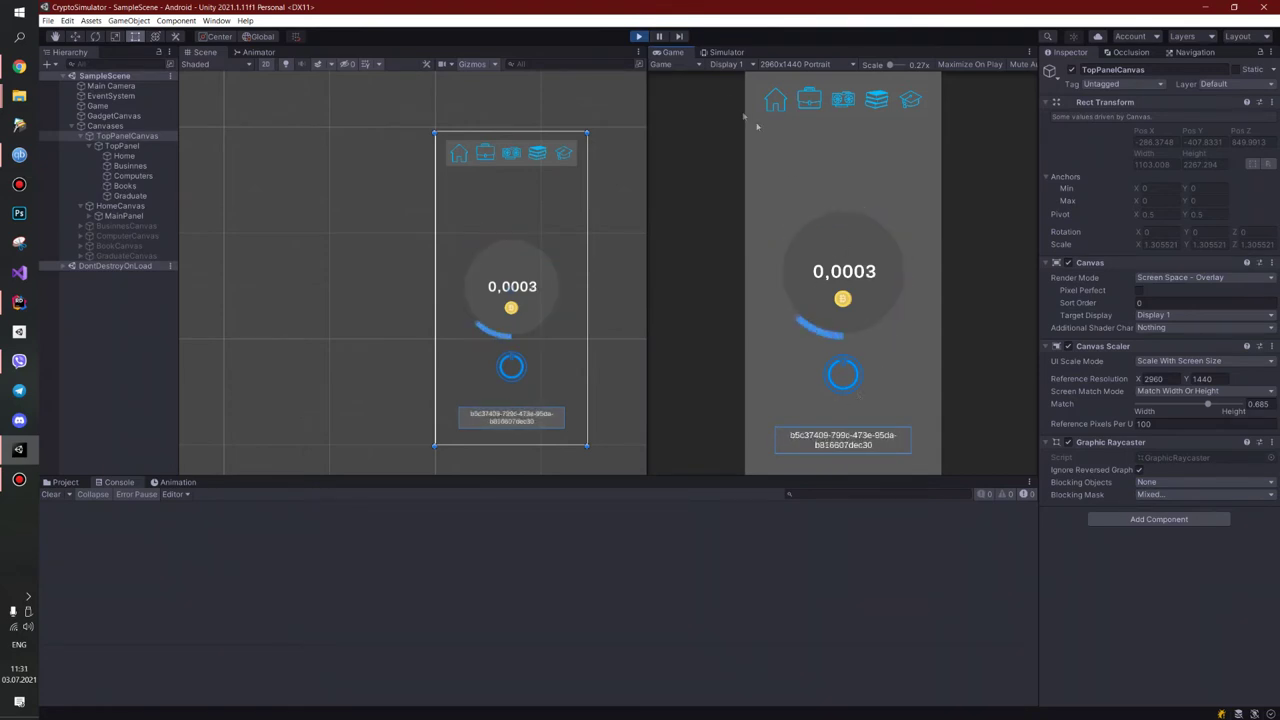
key("ctrl+p")
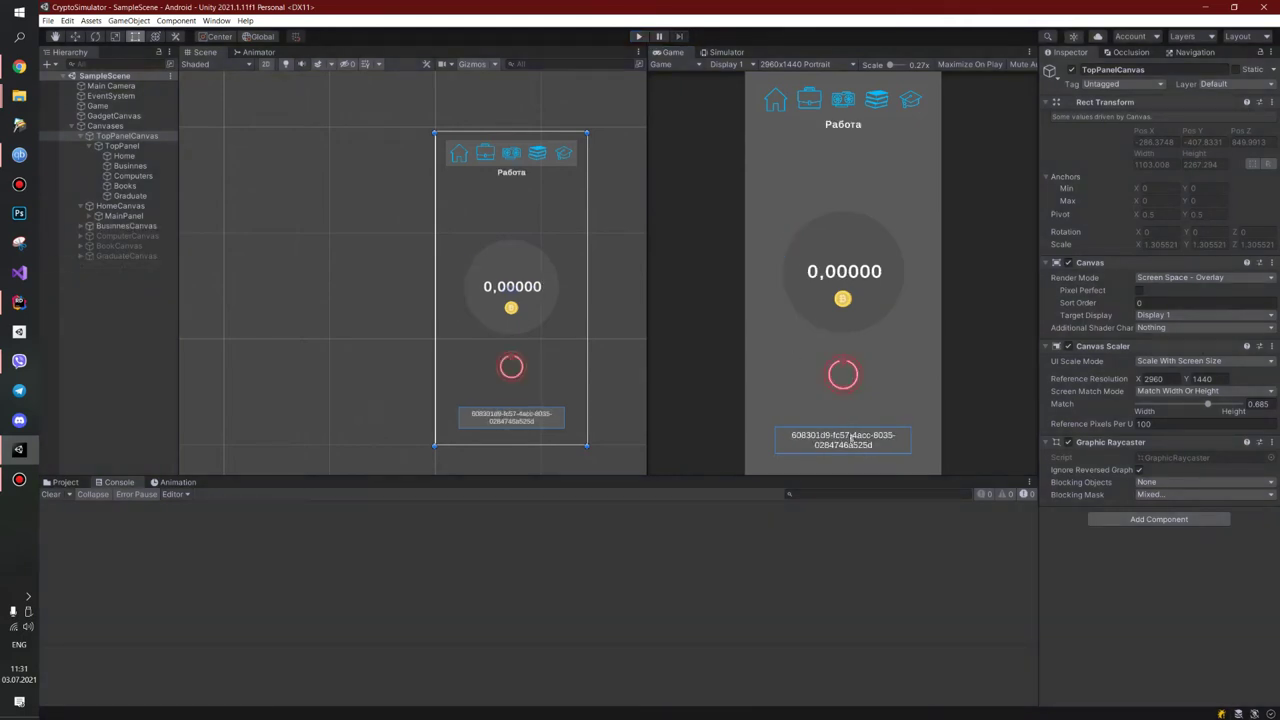
left_click(19, 301)
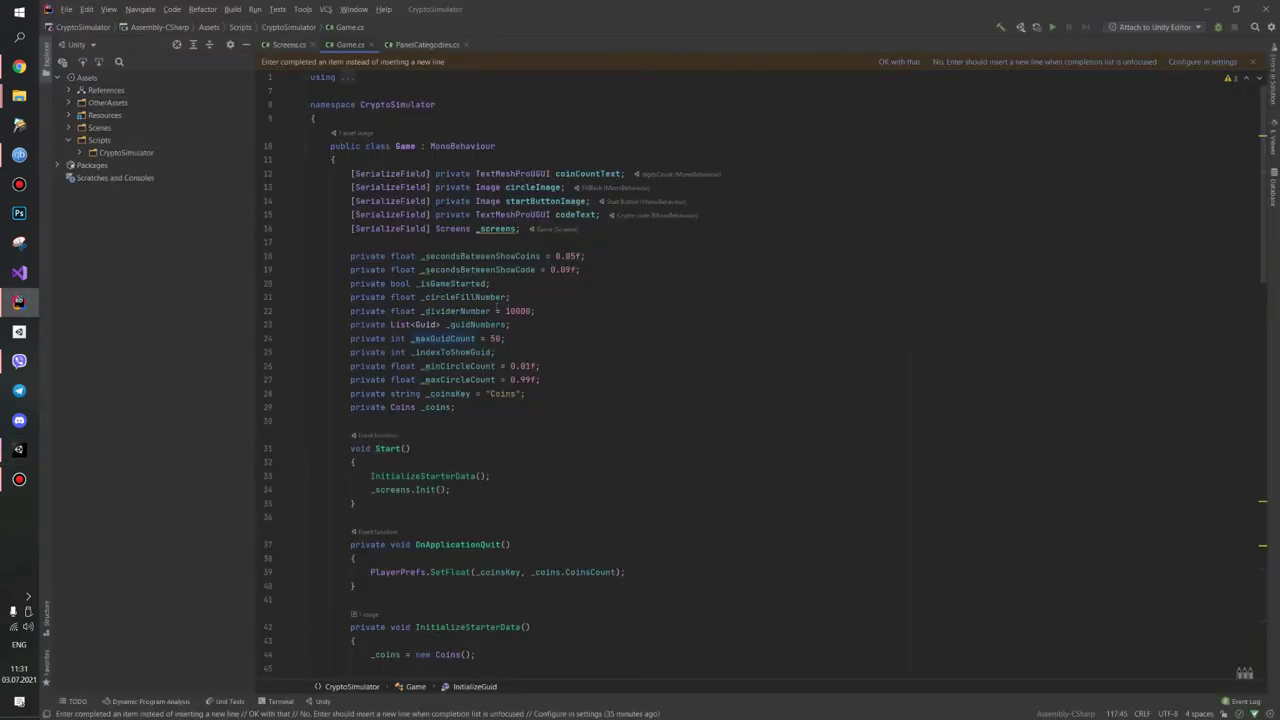
- Inspect the _guidNumbers list and _maxGuidCount field (set to 50) declarations
left_click(632, 327)
left_click(499, 339)
type(";")
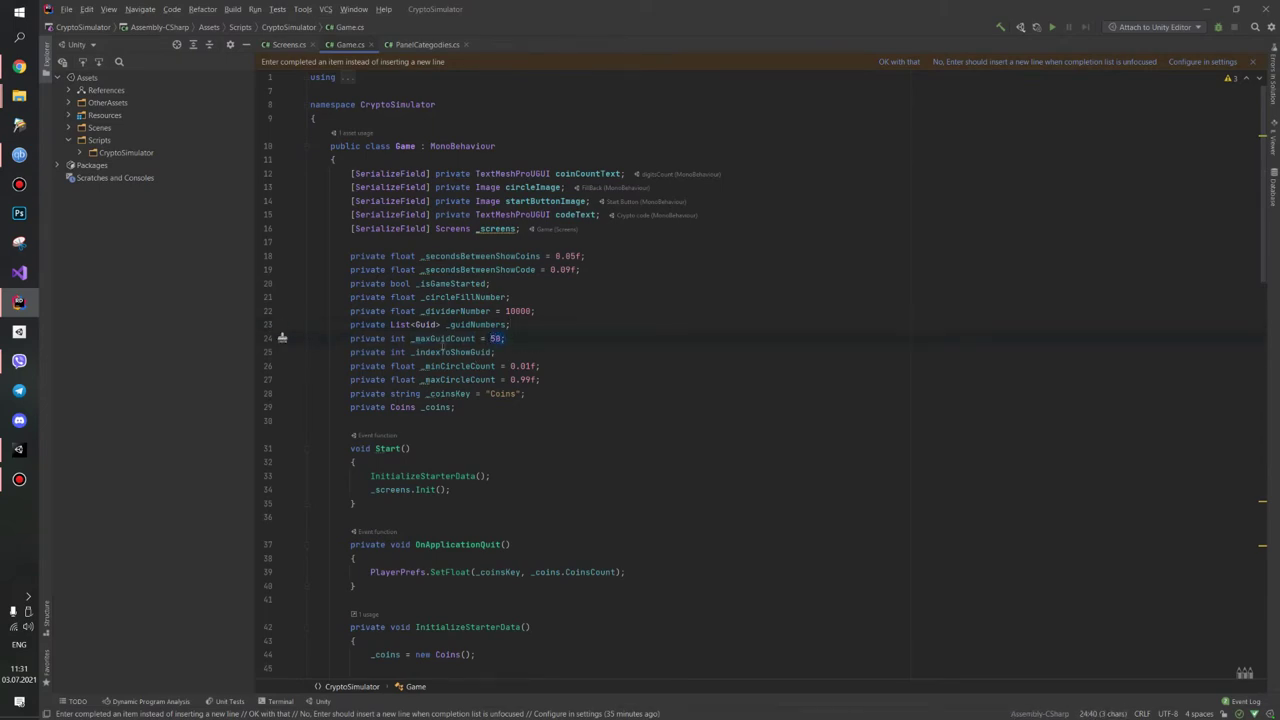
left_click_drag(410, 339, 481, 339)
left_click(386, 338)
left_click(452, 338)
- Check where _guidNumbers is used and select the InitializeGuid() method name at line 115
scroll(548, 308, "down", 1)
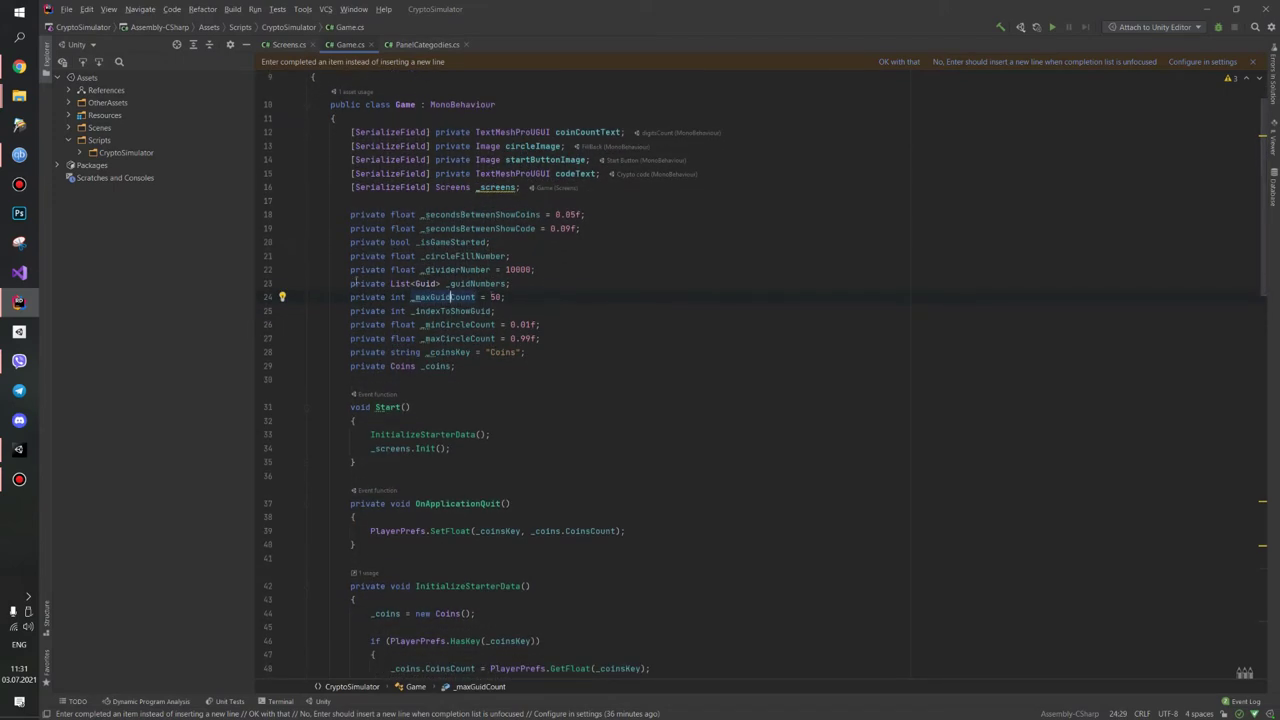
left_click(506, 297)
left_click(476, 284)
scroll(500, 285, "down", 4)
scroll(530, 286, "down", 7)
scroll(550, 287, "down", 7)
scroll(569, 288, "down", 7)
left_click_drag(416, 481, 508, 477)
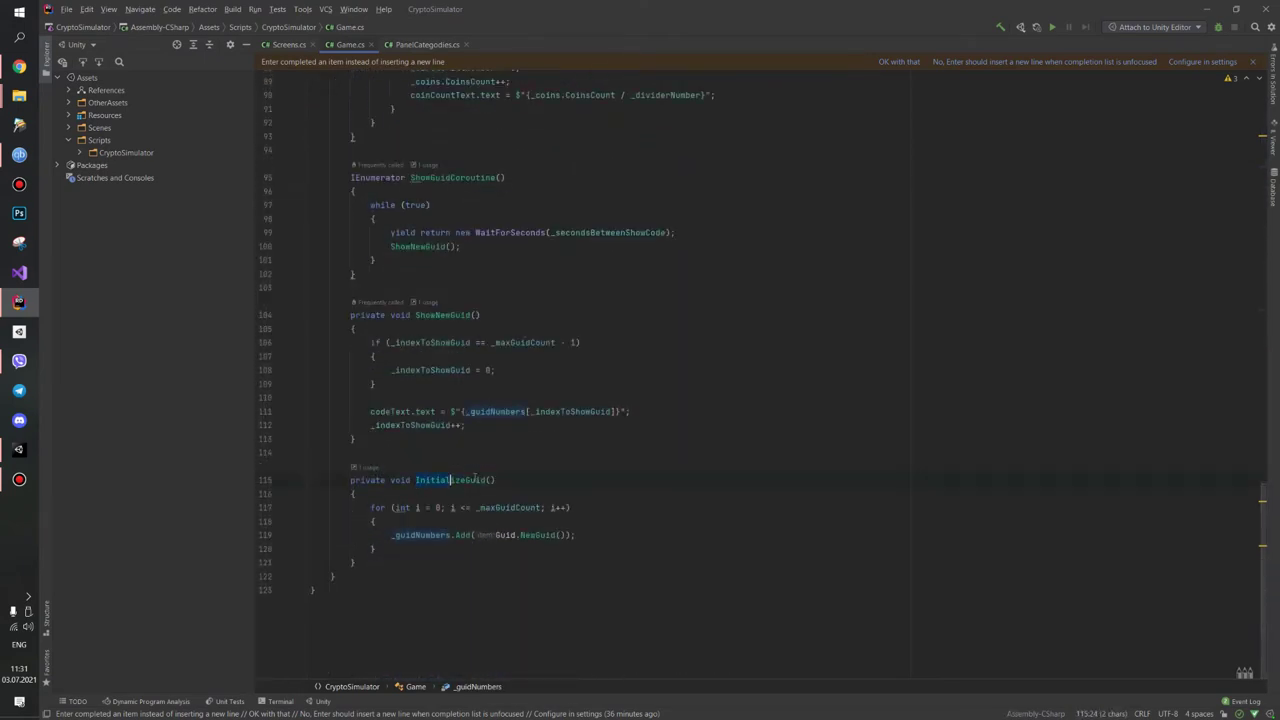
left_click_drag(370, 507, 380, 549)
left_click(376, 548)
left_click_drag(391, 535, 468, 535)
left_click(520, 508)
left_click_drag(391, 535, 590, 536)
left_click(603, 545)
left_click(506, 535)
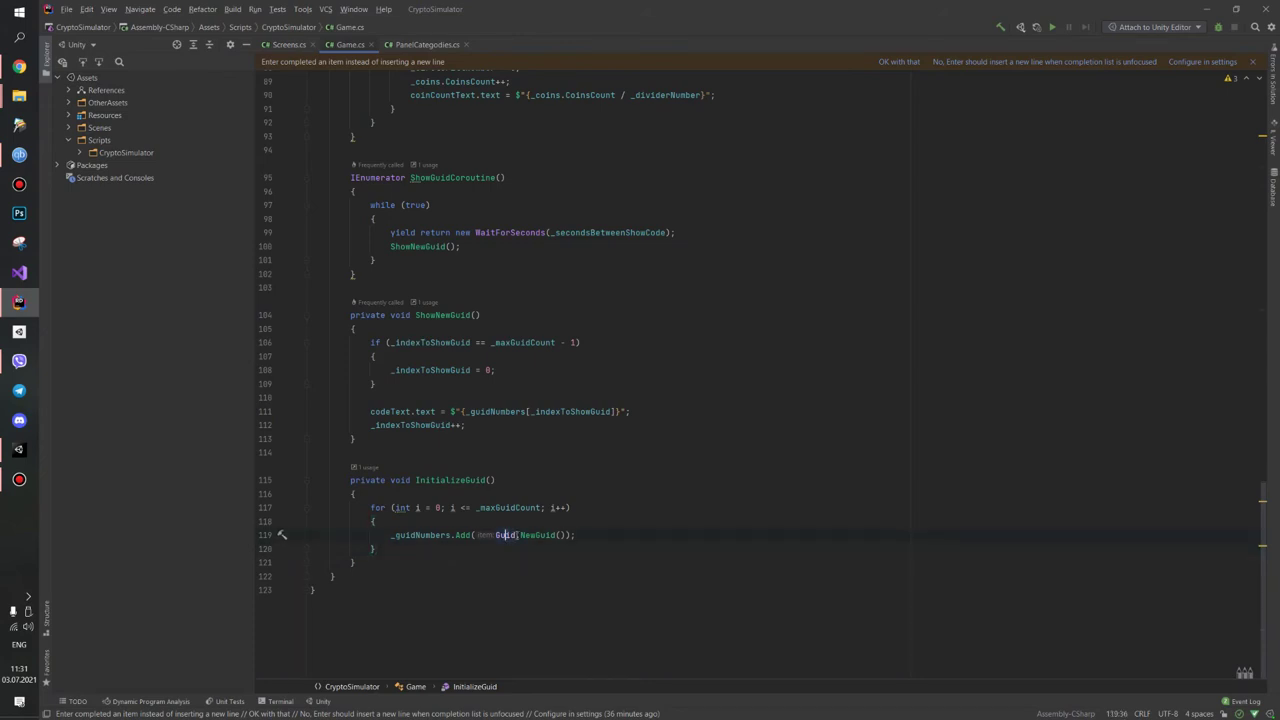
key("ctrl+space")
left_click(541, 535)
left_click(522, 535)
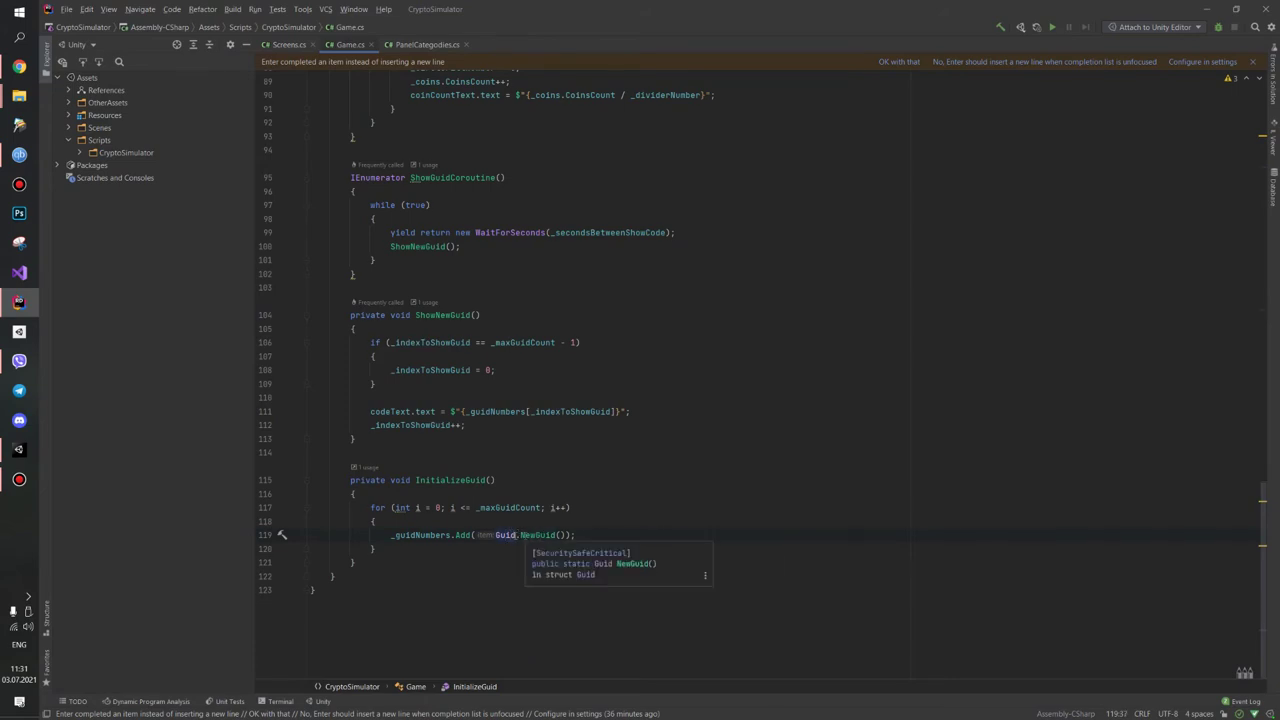
mouse_move(506, 536)
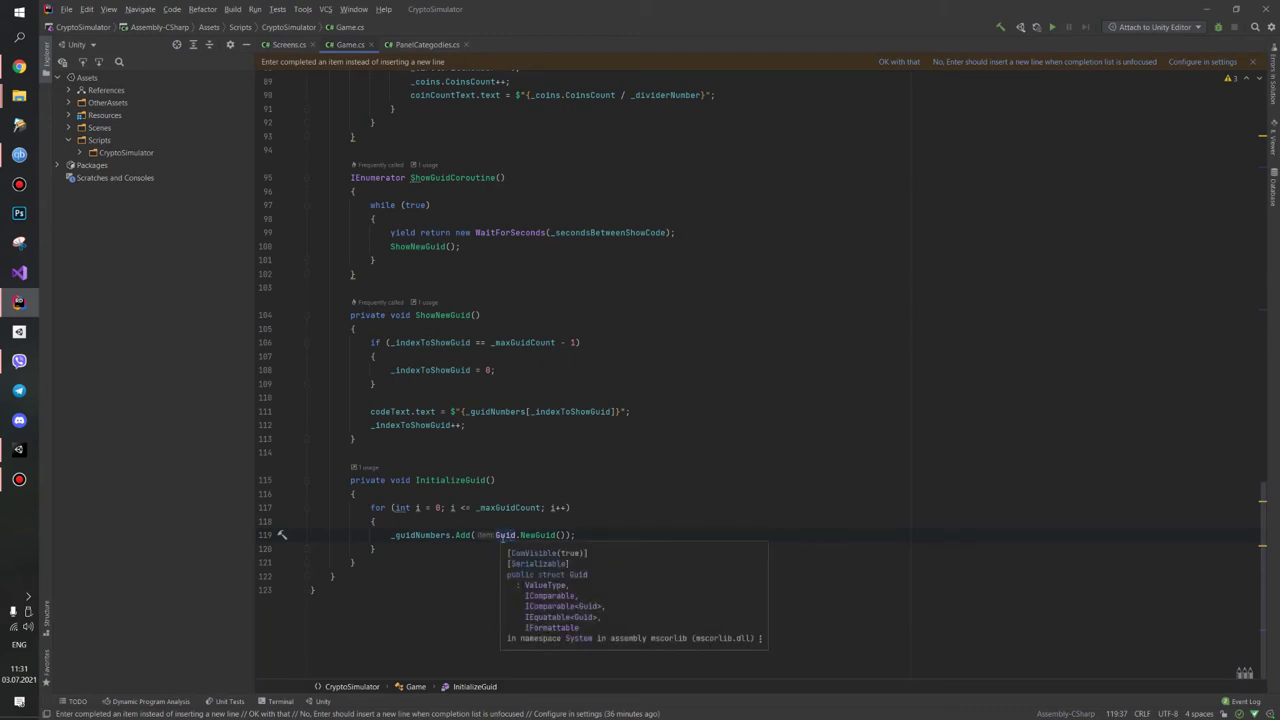
key("alt+Return")
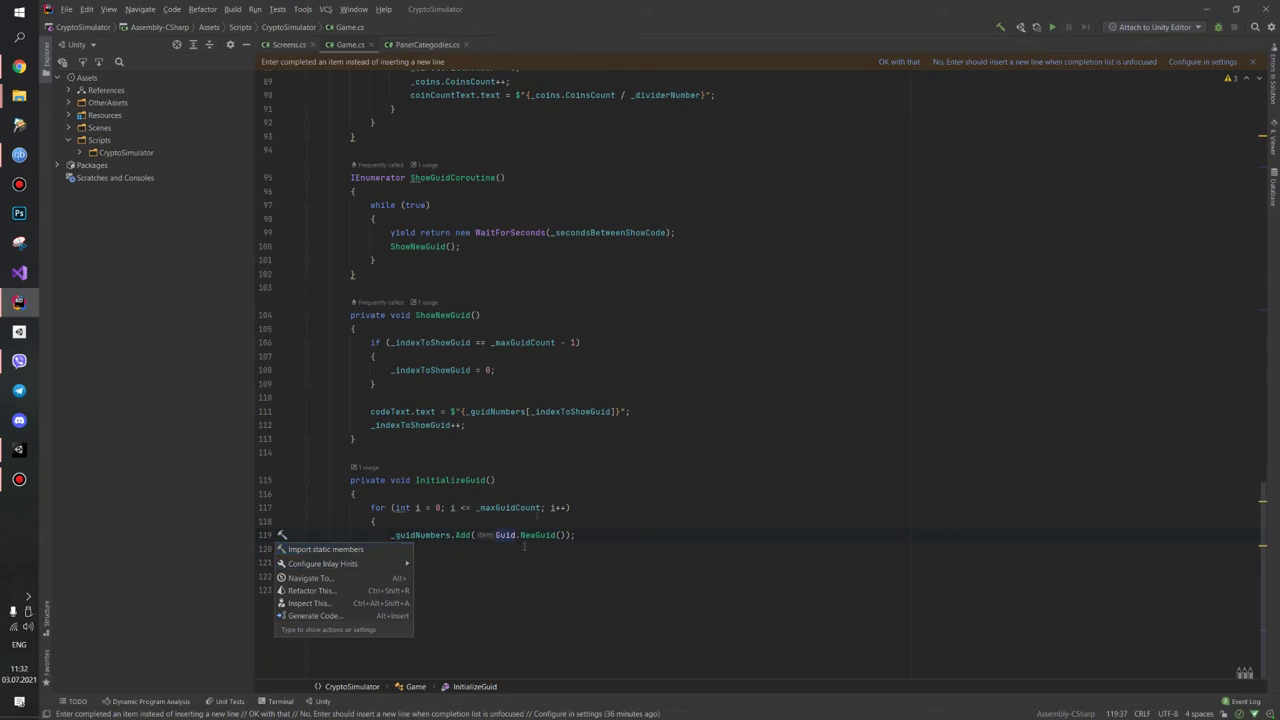
left_click(505, 482)
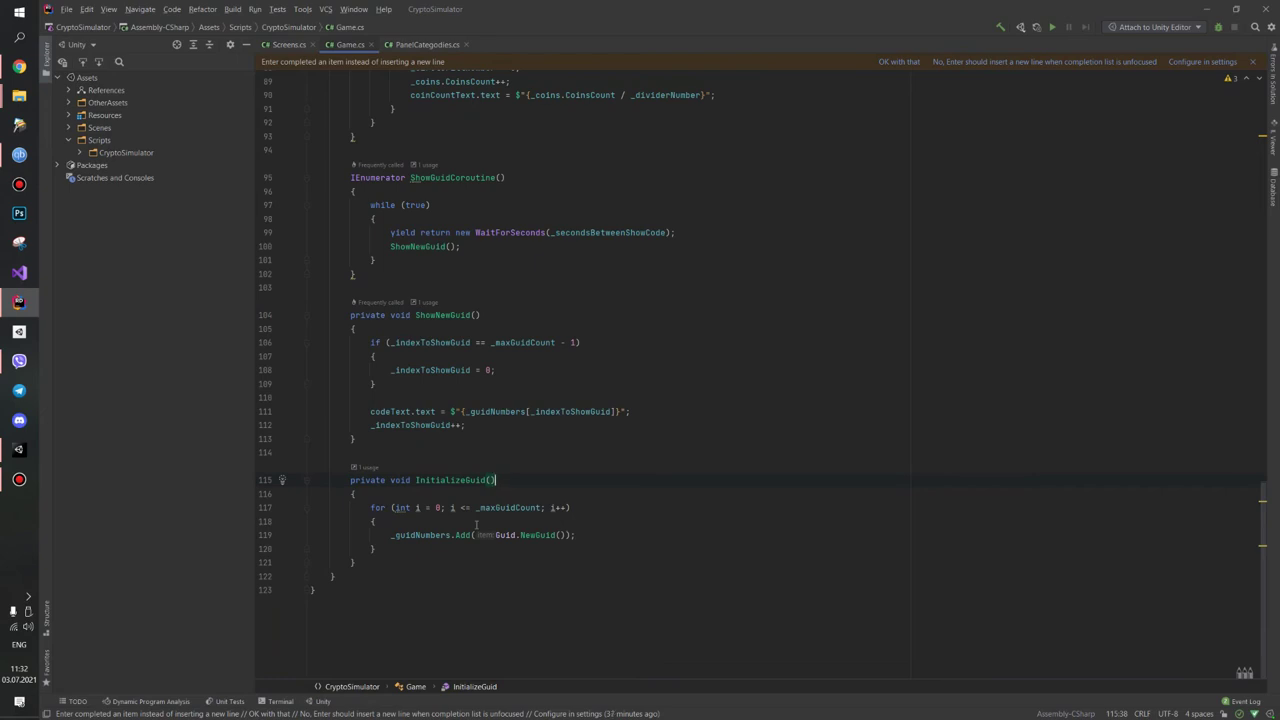
left_click(512, 535)
scroll(600, 531, "up", 15)
scroll(595, 527, "up", 8)
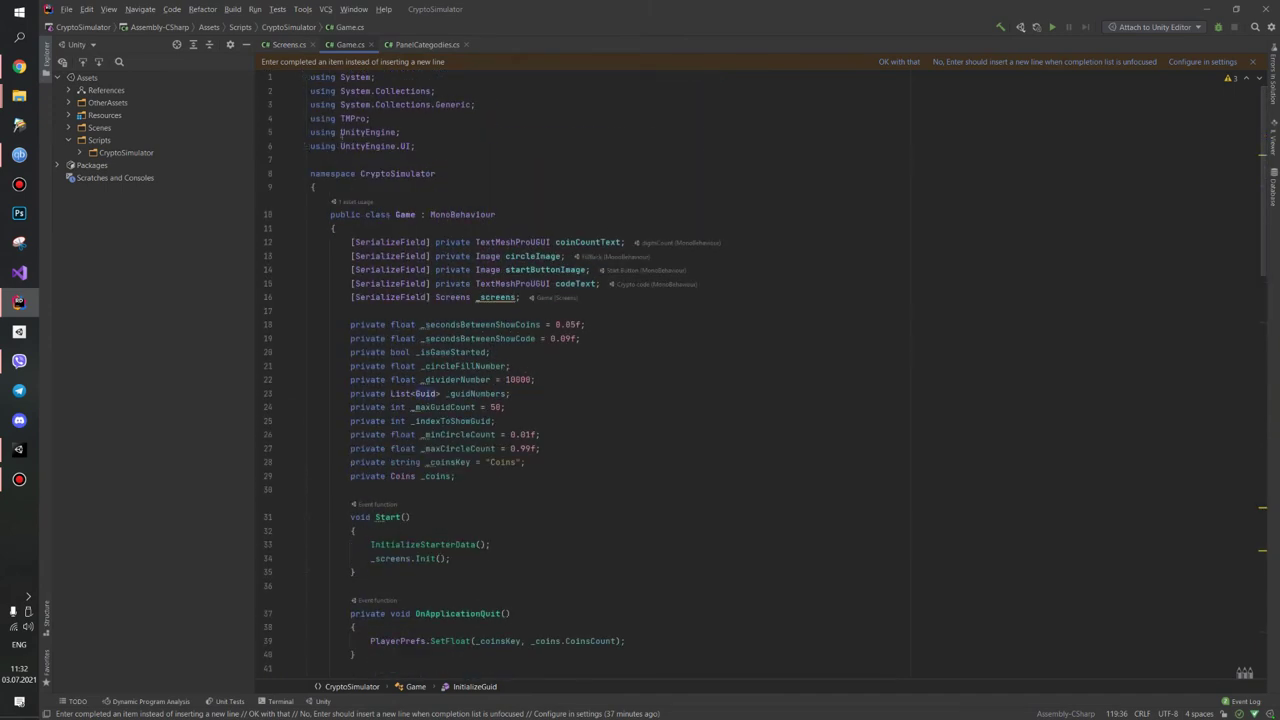
left_click(418, 145)
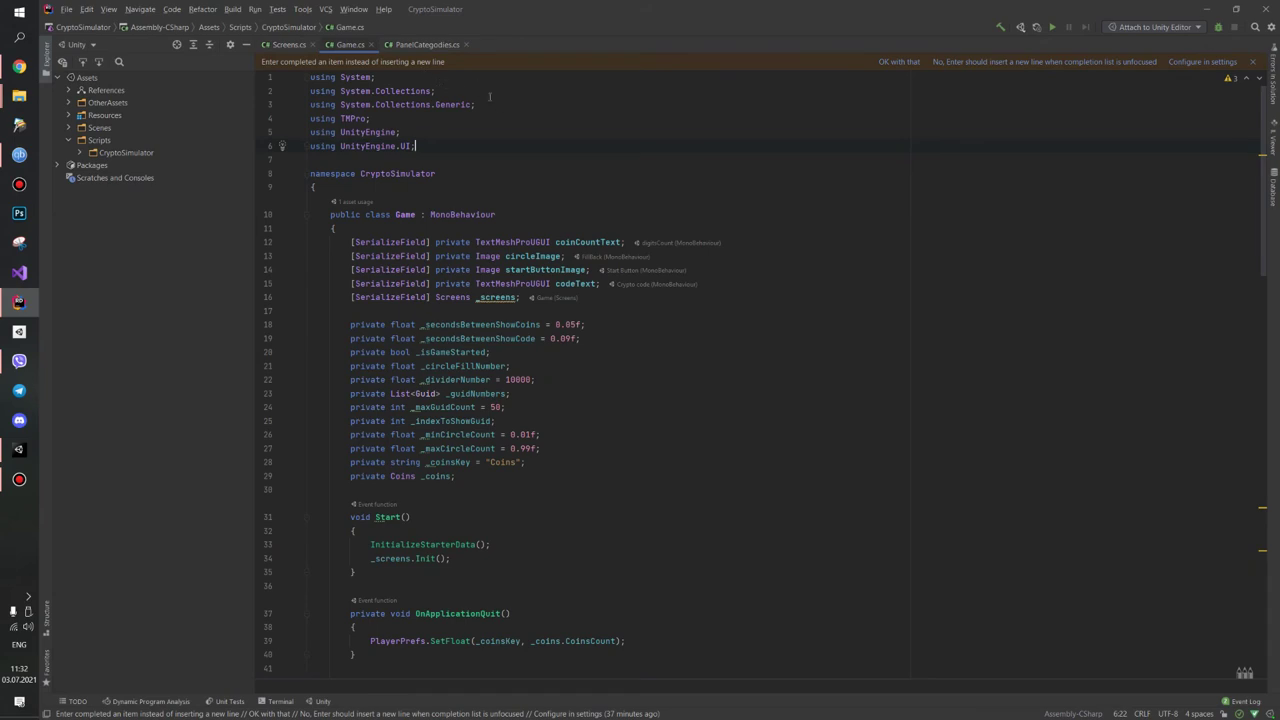
scroll(502, 113, "down", 3)
scroll(502, 140, "down", 7)
scroll(503, 170, "down", 8)
scroll(503, 200, "down", 10)
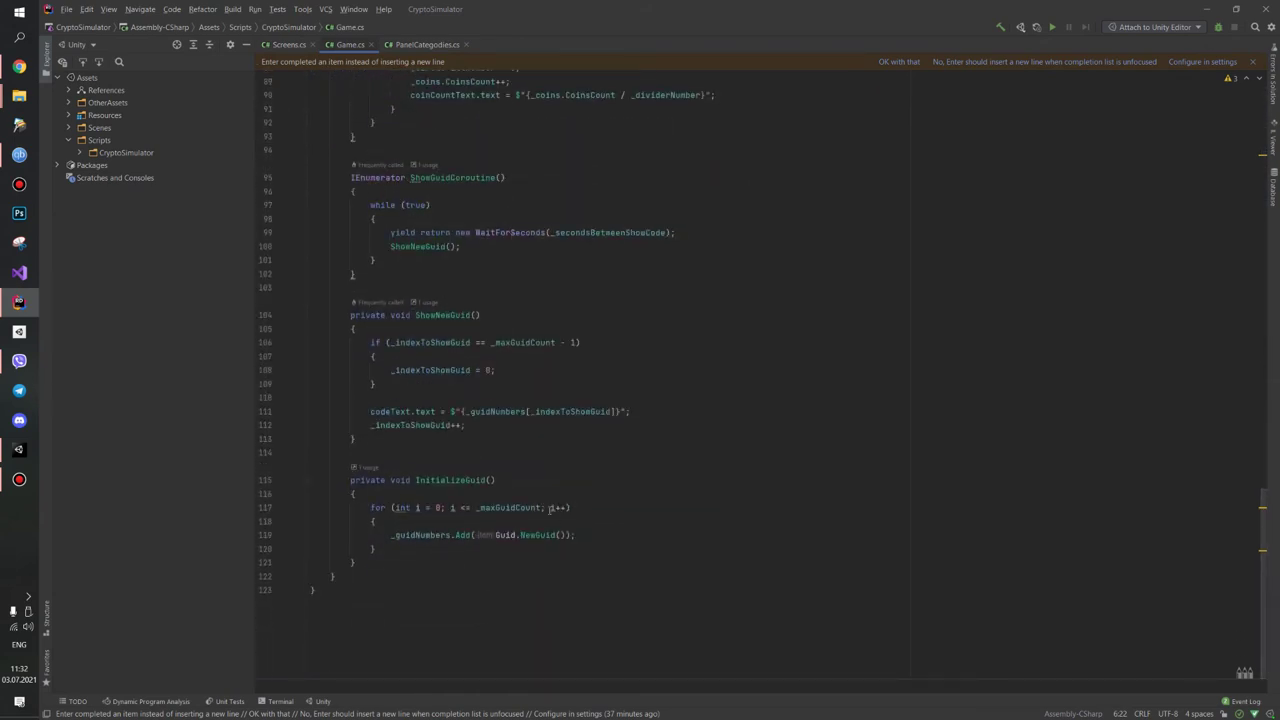
left_click(511, 535)
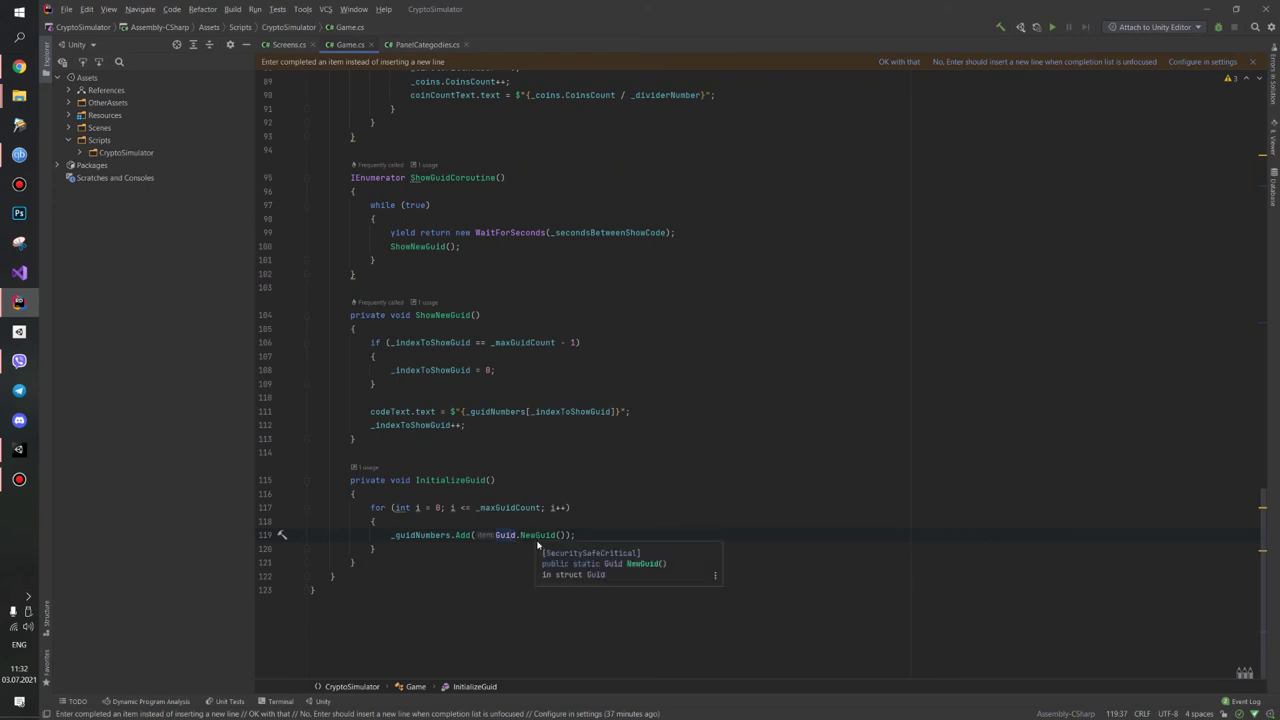
- Look over NewGuid and _guidNumbers on line 119, then select ShowGuidCoroutine's body (lines 97–102)
left_click(536, 536)
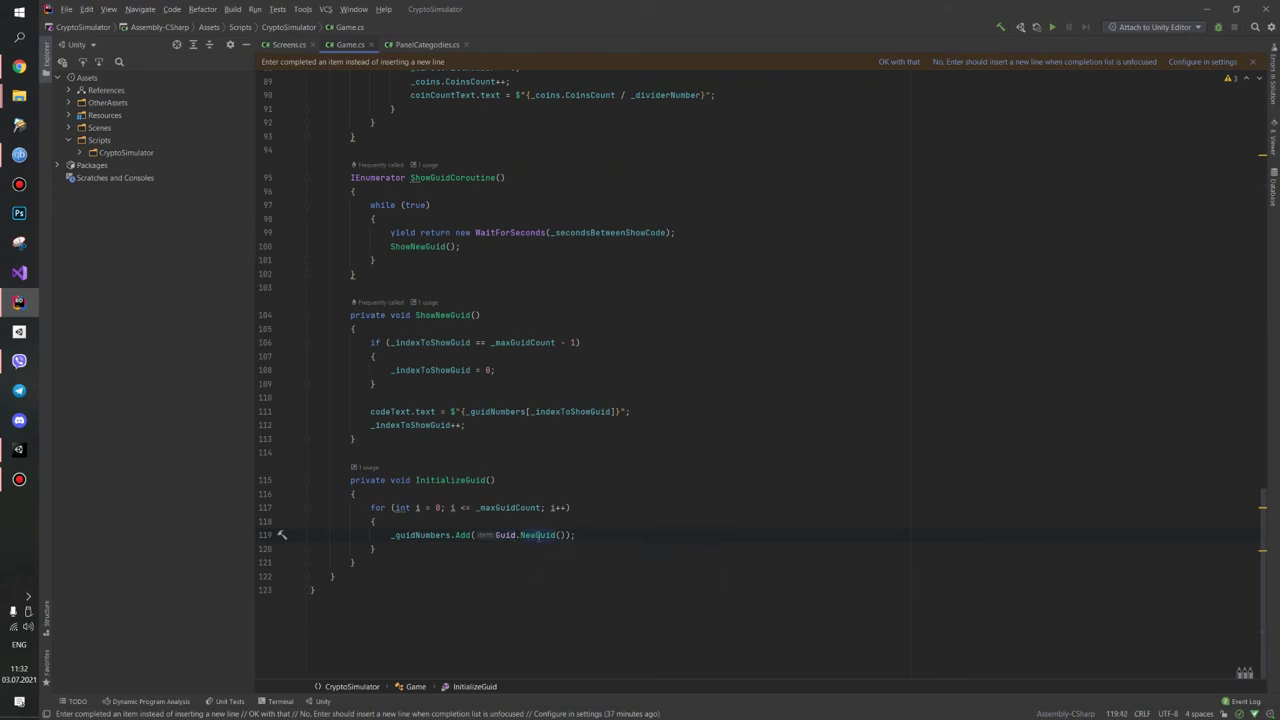
left_click(426, 535)
scroll(470, 510, "up", 2)
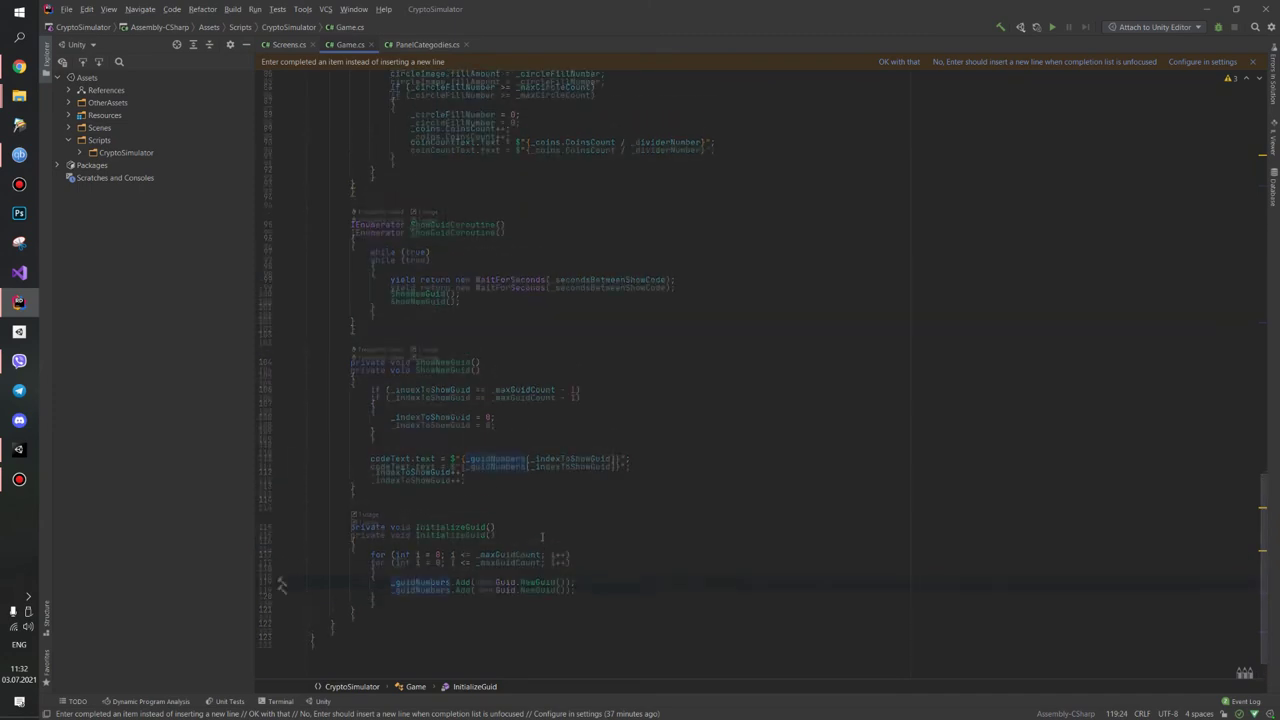
scroll(494, 484, "up", 2)
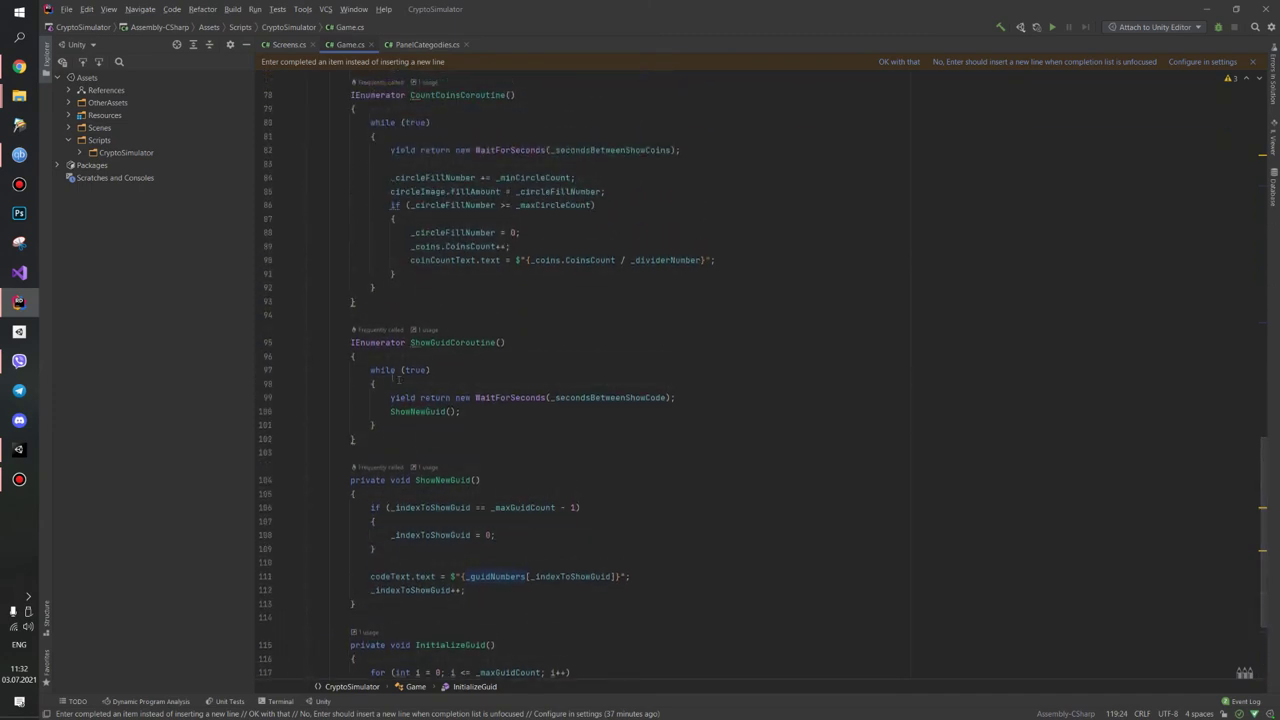
left_click_drag(398, 379, 629, 437)
- Move down to ShowNewGuid and inspect its _indexToShowGuid reset check against _maxGuidCount
left_click(629, 437)
scroll(629, 437, "down", 1)
scroll(520, 430, "down", 1)
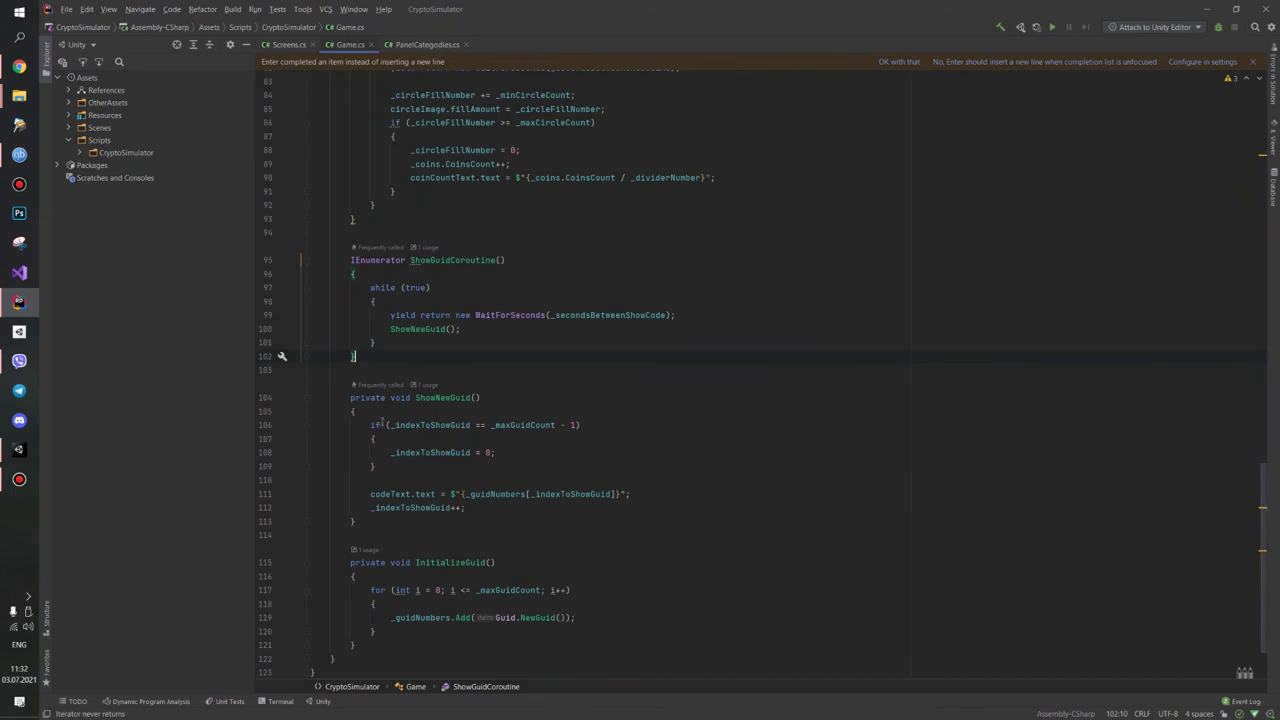
left_click(439, 425)
left_click(521, 425)
- Review the codeText.text assignment, index increment and _secondsBetweenShowCode, then minimize Rider
left_click(415, 494)
left_click(424, 508)
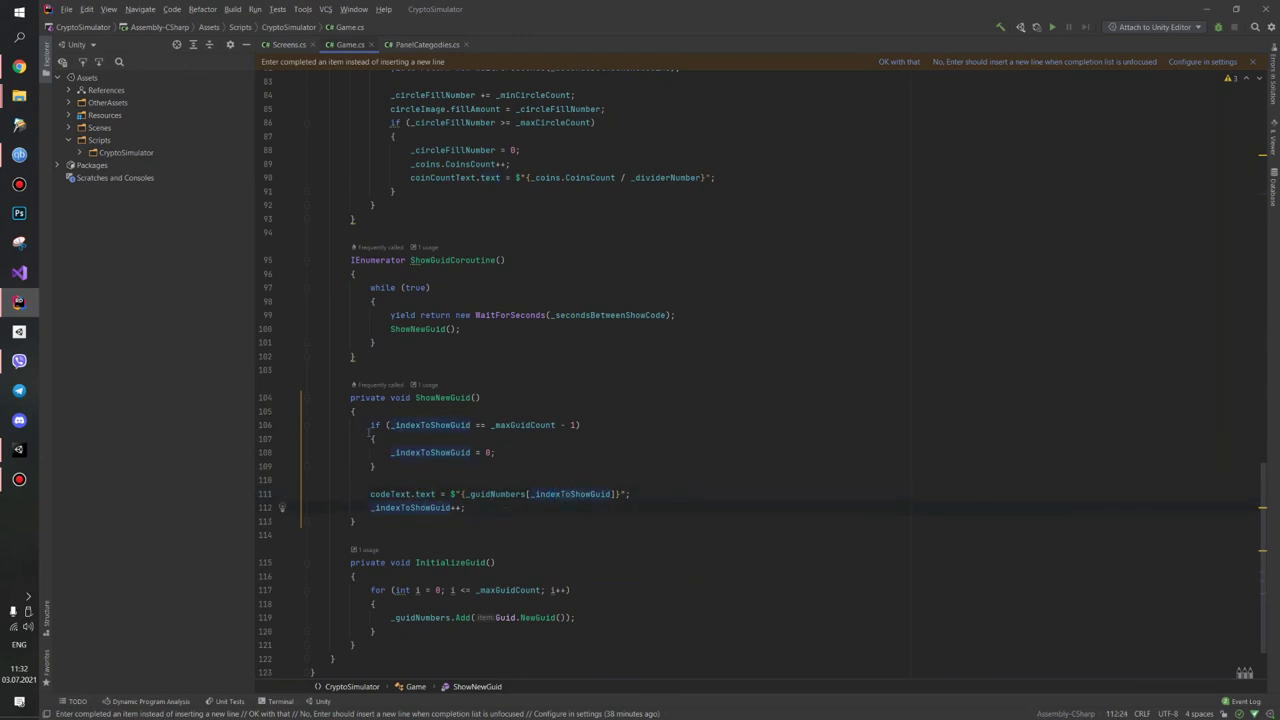
left_click(587, 314)
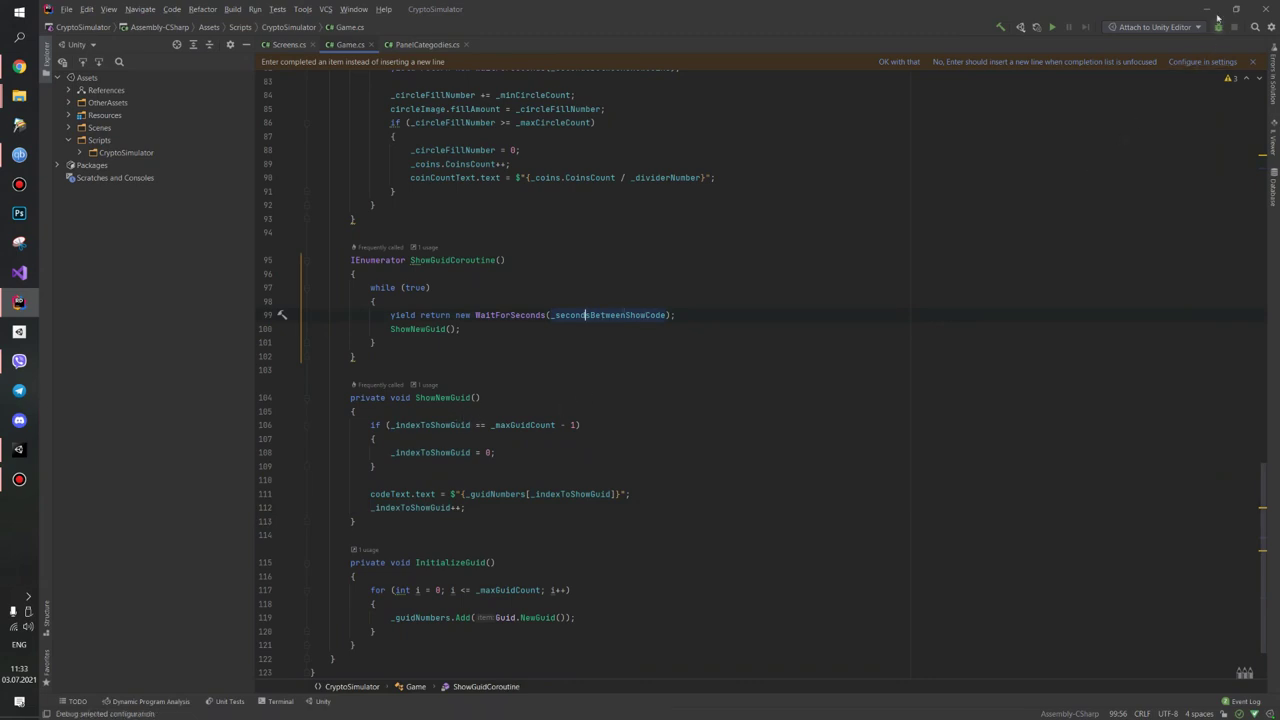
left_click(1206, 9)
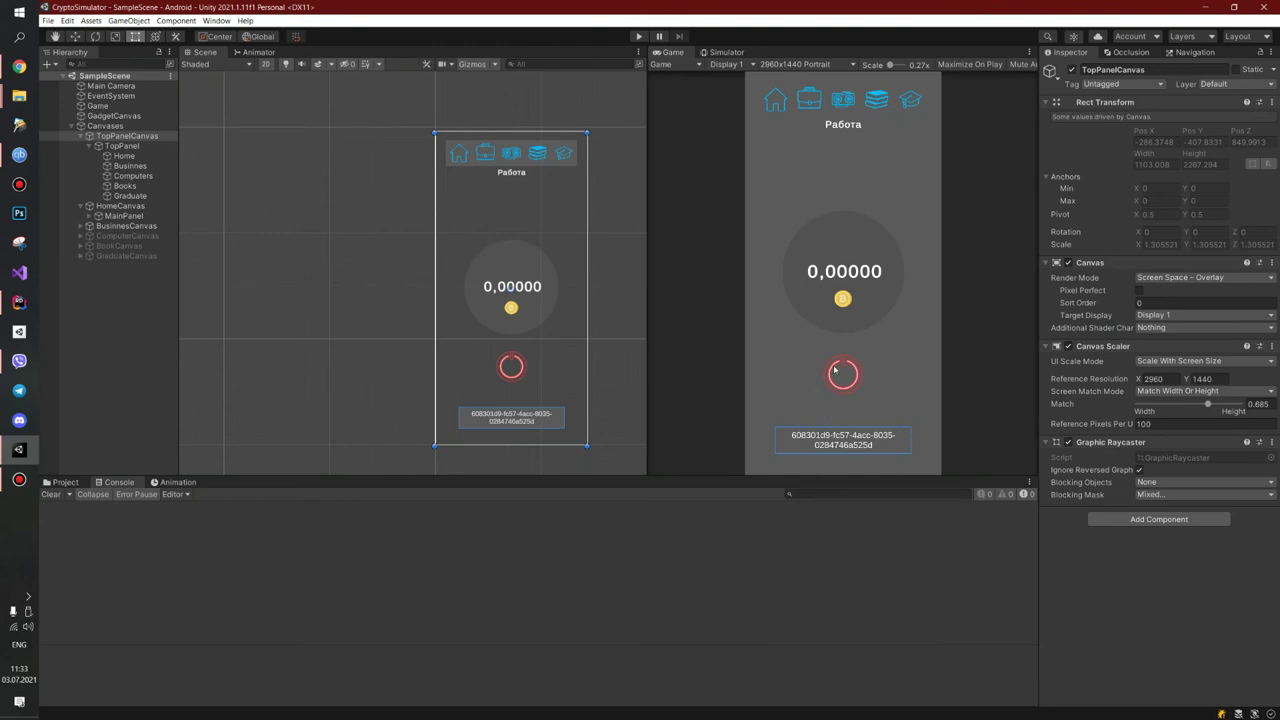